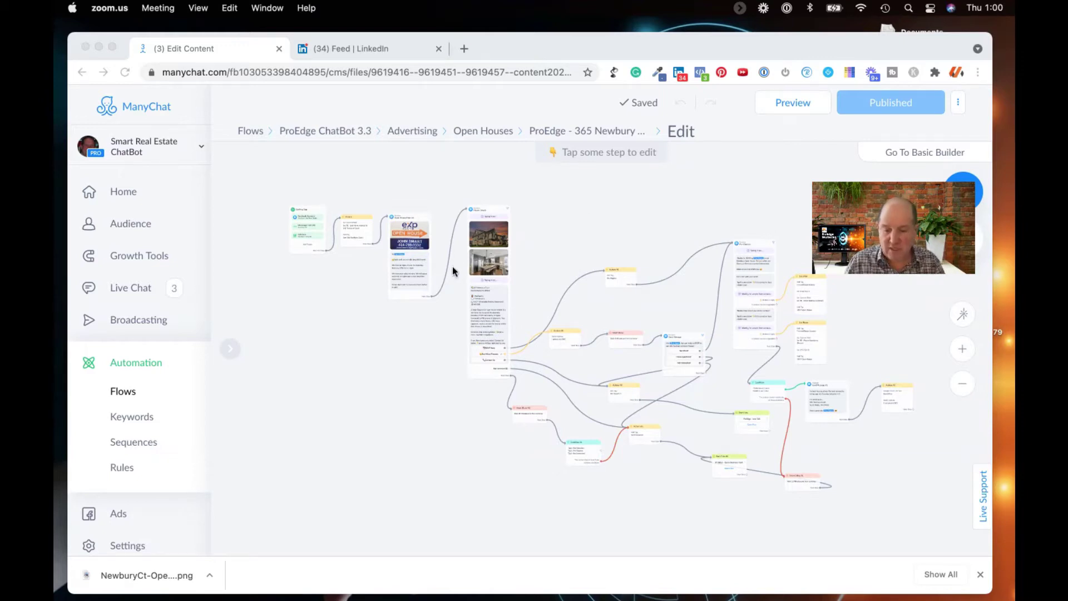
scroll(453, 271, up, 5)
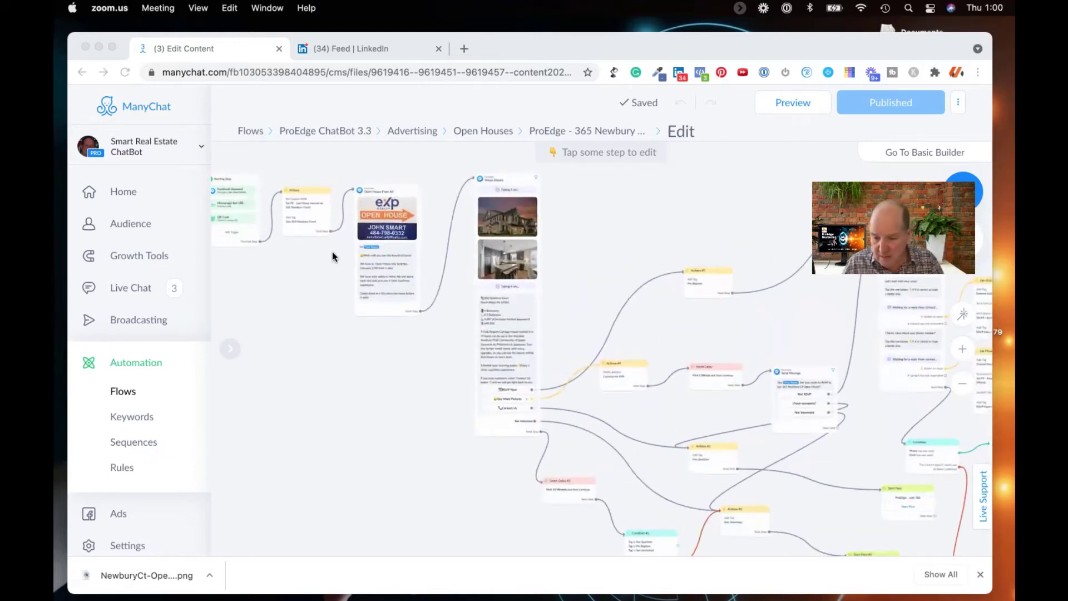
Step: Inspect the flow's messages, from Open House From Ad through the RSVP Now reply options
scroll(332, 252, up, 5)
click(339, 346)
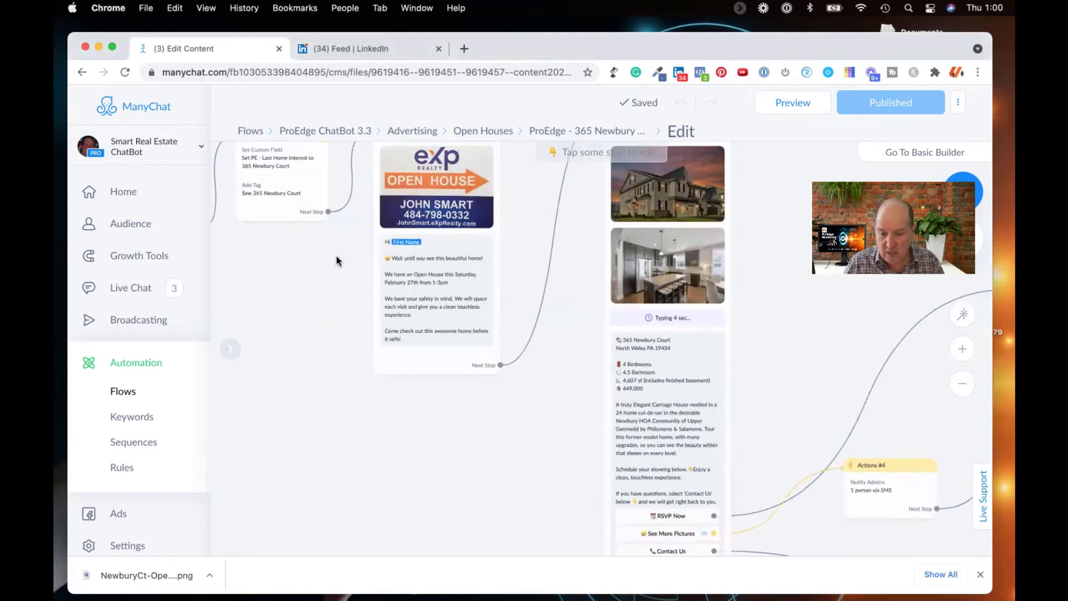
drag(336, 269, 332, 369)
click(396, 385)
click(408, 526)
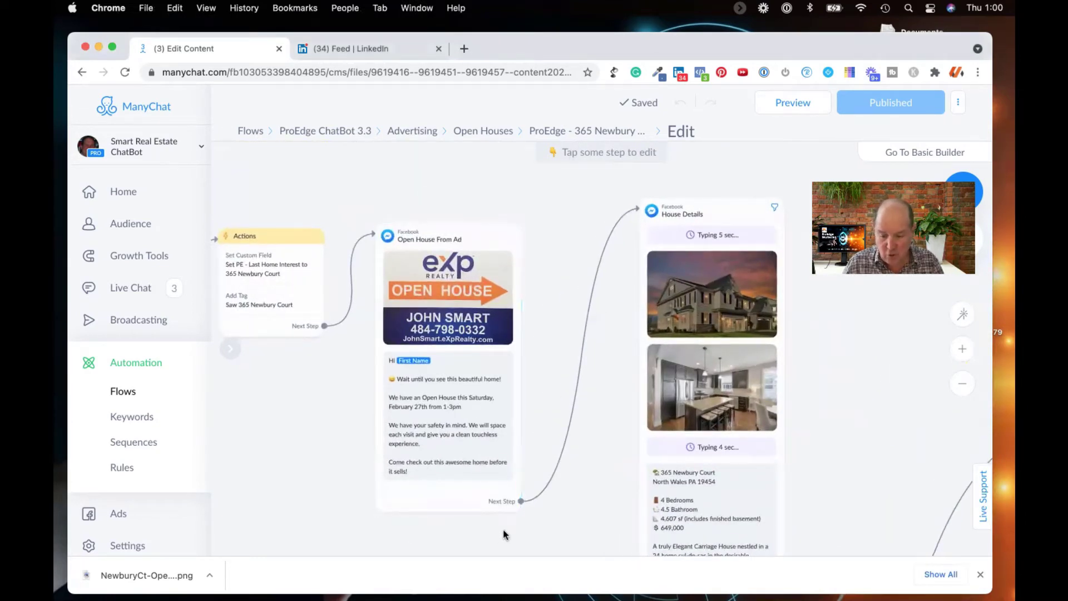
scroll(410, 484, down, 2)
scroll(411, 484, right, 3)
scroll(445, 490, down, 2)
scroll(445, 490, right, 4)
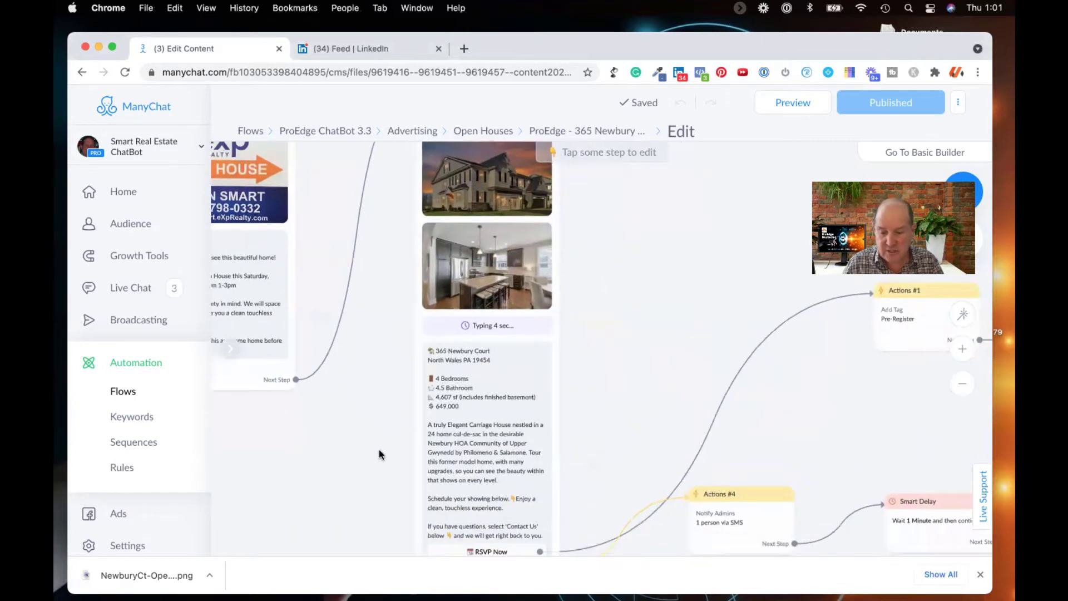
drag(394, 479, 368, 428)
scroll(368, 428, down, 3)
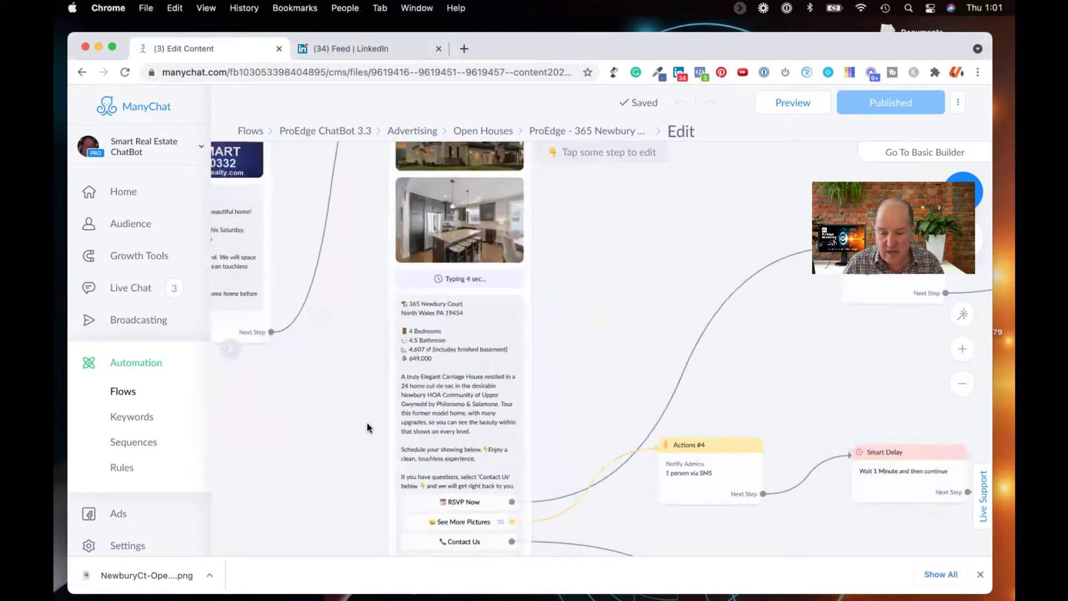
drag(374, 364, 365, 386)
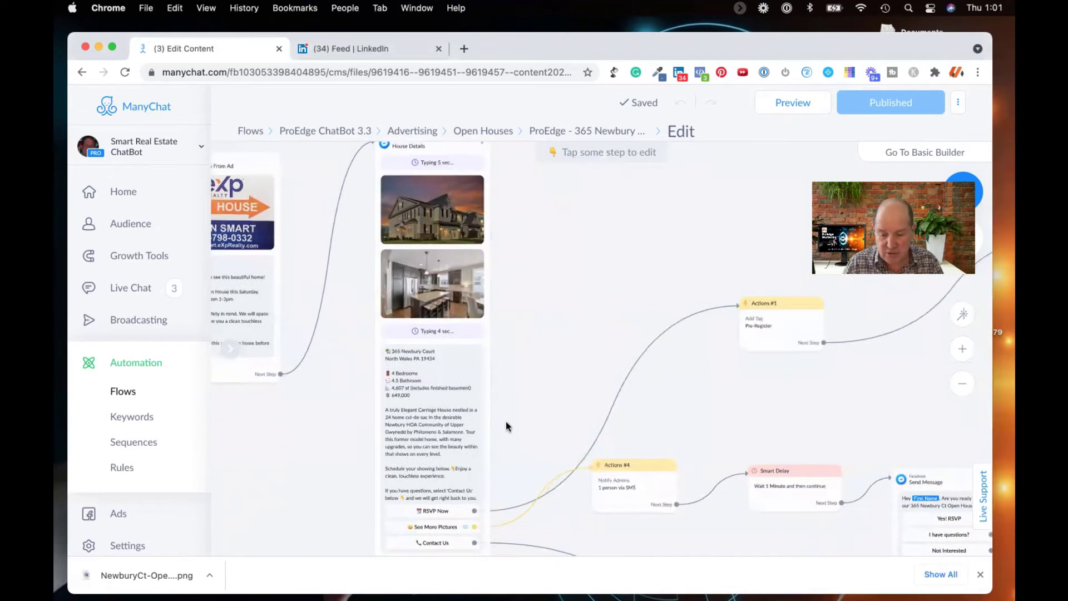
scroll(536, 209, down, 5)
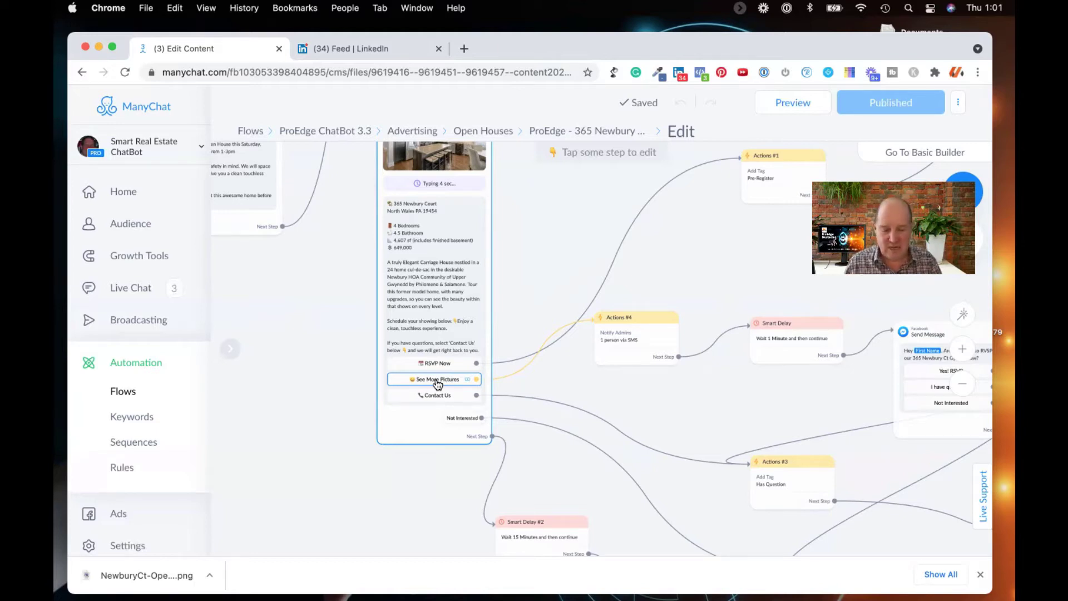
Step: Pan back to the Starting Step and center it with its three triggers visible
drag(338, 429, 488, 451)
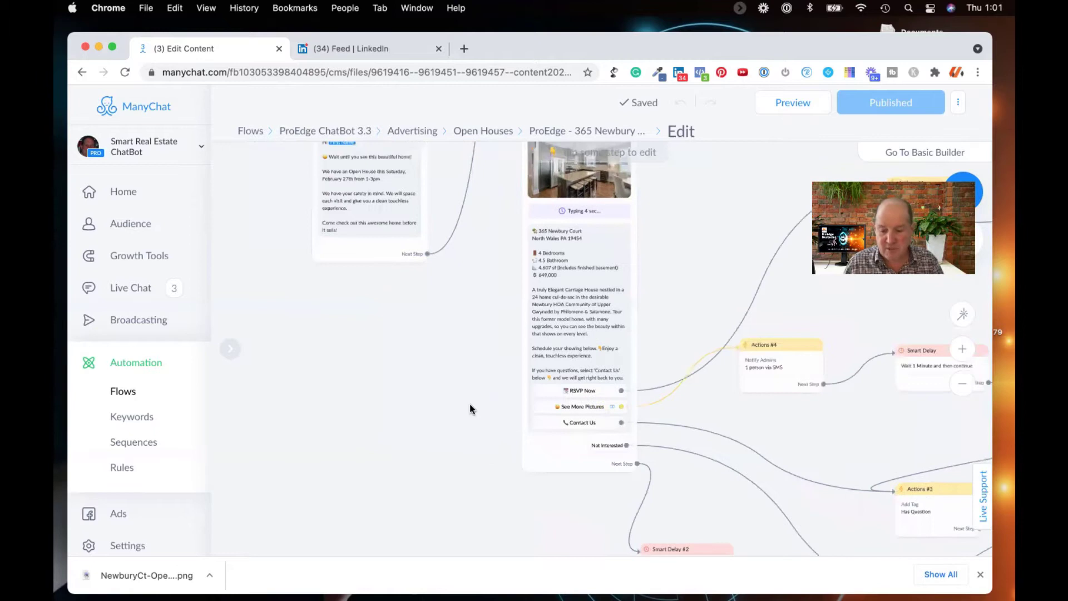
scroll(470, 403, down, 4)
drag(467, 366, 634, 384)
drag(415, 284, 510, 385)
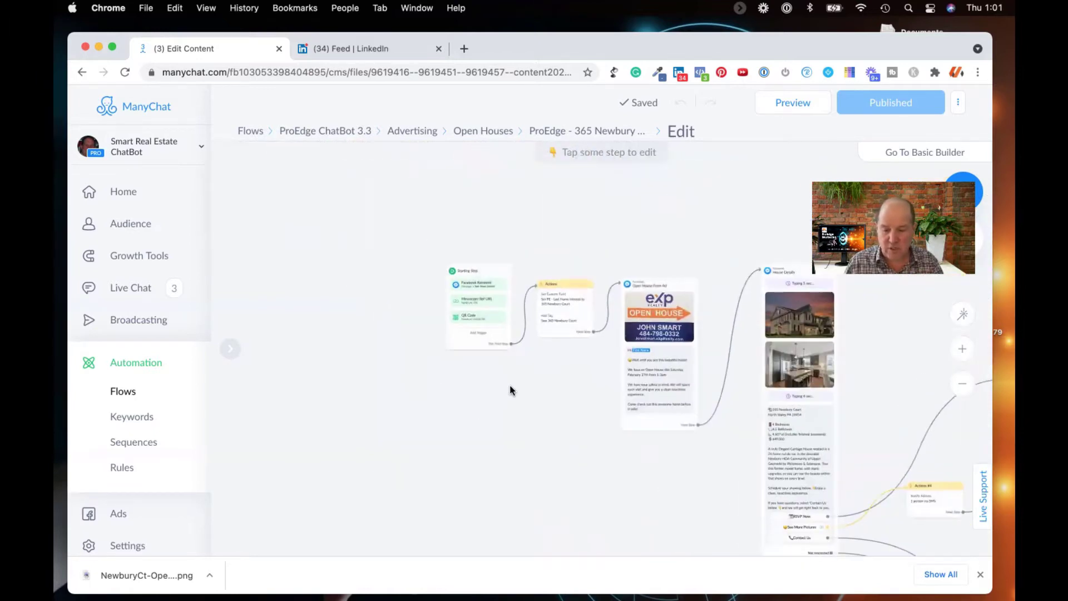
scroll(425, 348, up, 5)
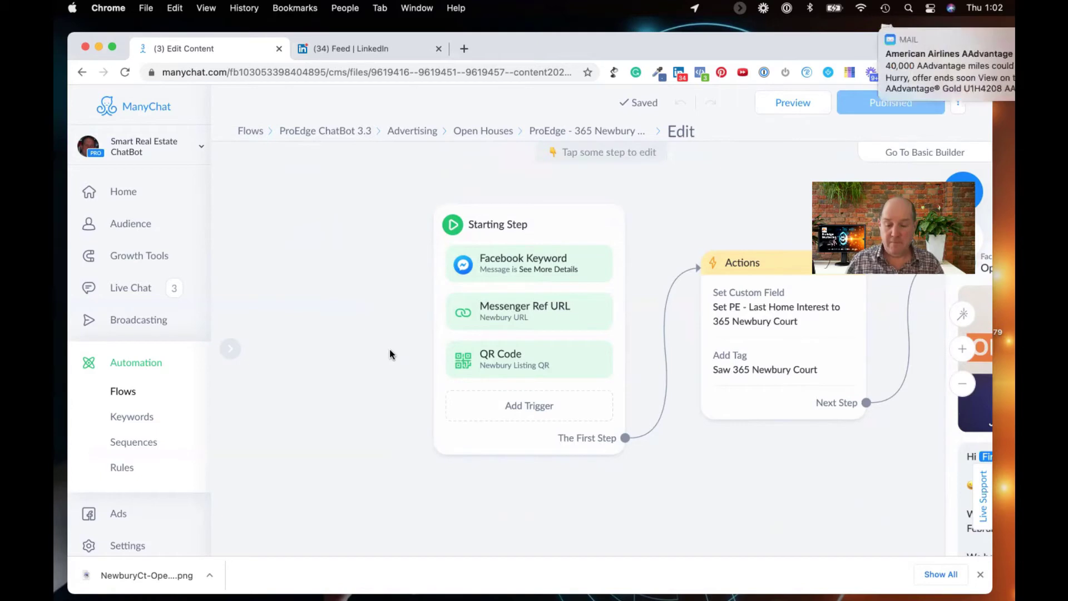
Step: Open the Starting Step's sidebar showing its Facebook Keyword, Messenger Ref URL and QR Code triggers
click(546, 231)
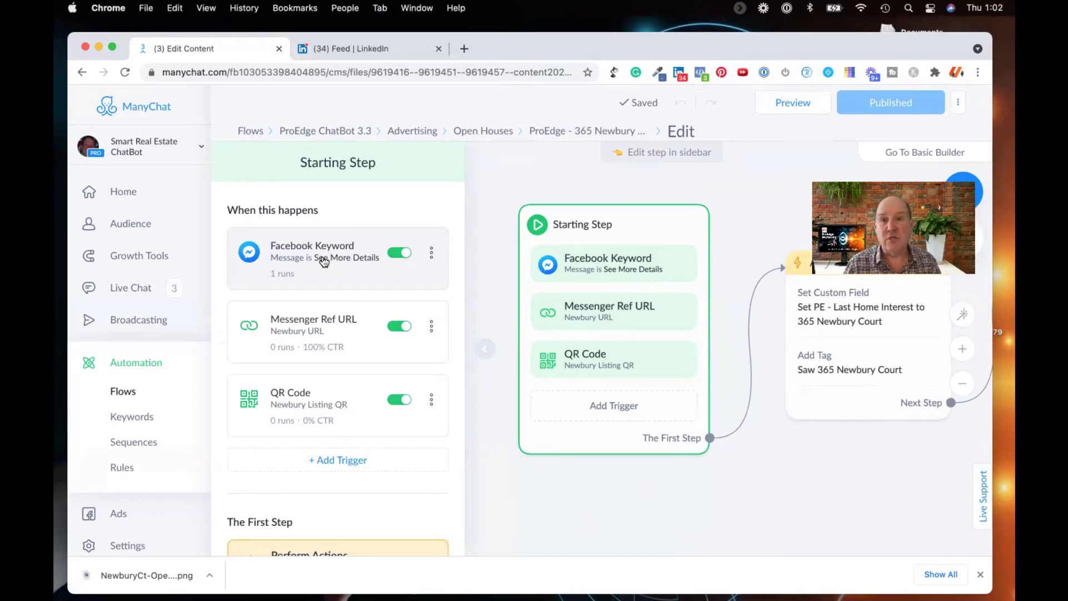
Step: Open the Newbury URL Messenger Ref URL trigger from the Starting Step's sidebar
scroll(323, 260, down, 2)
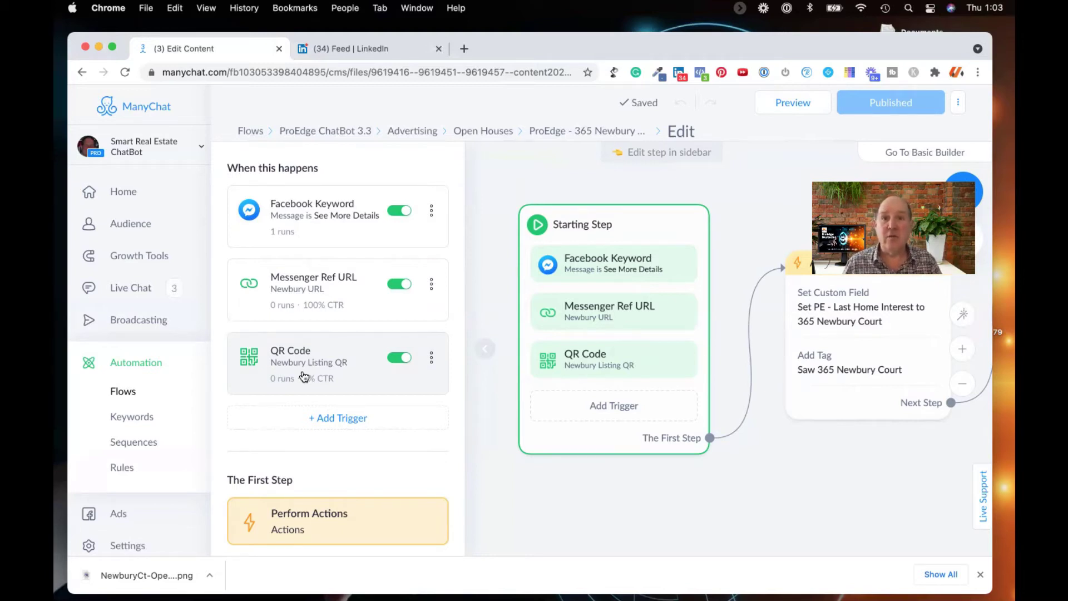
click(302, 297)
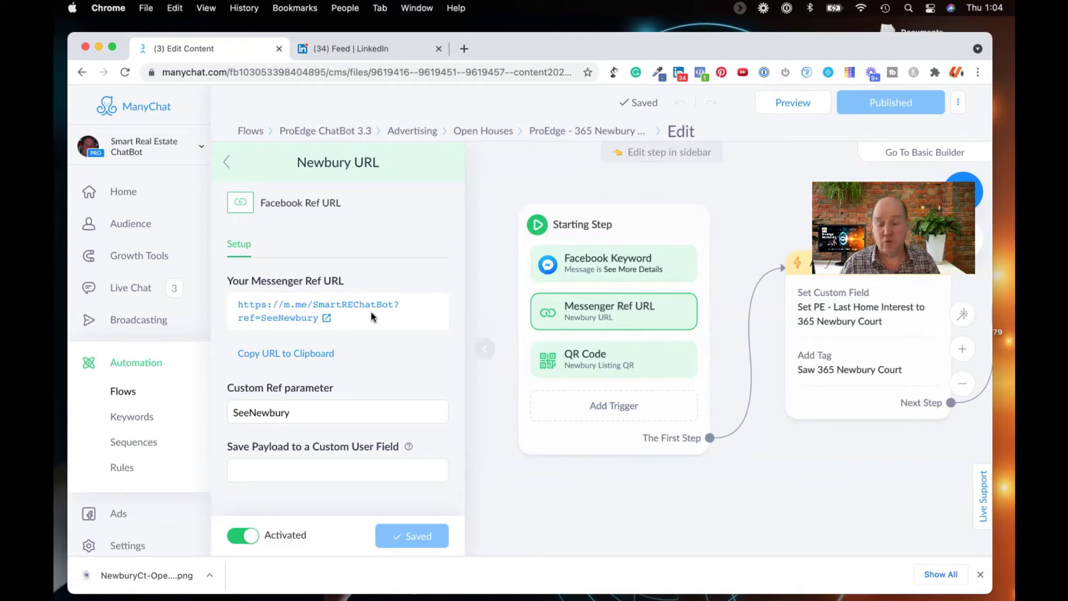
Step: Replace the Newbury URL custom ref parameter SeeNewbury with RVSP
click(281, 412)
double_click(281, 412)
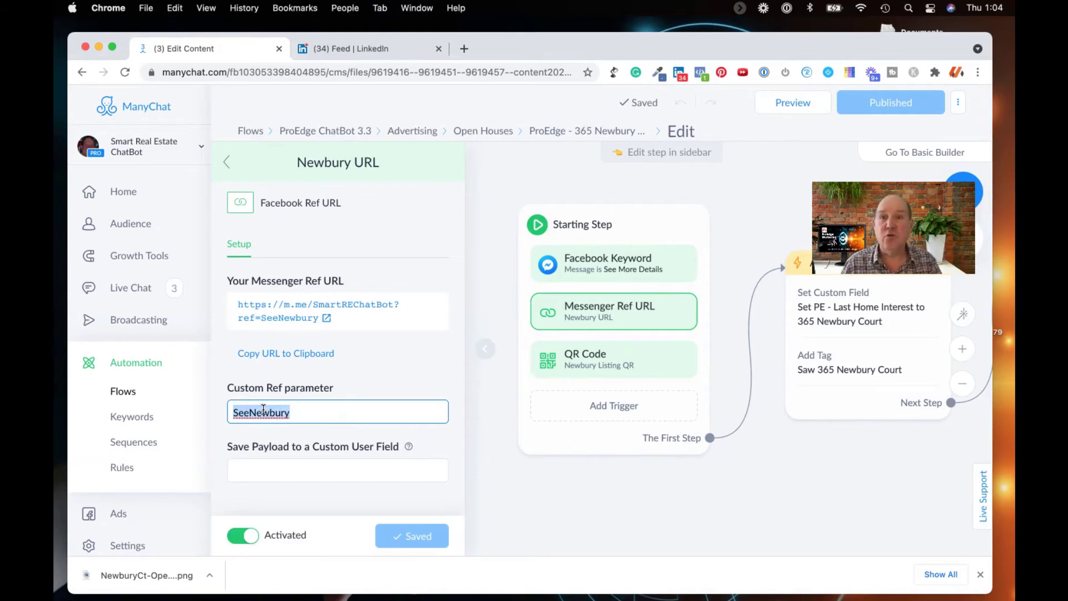
text(RVSP)
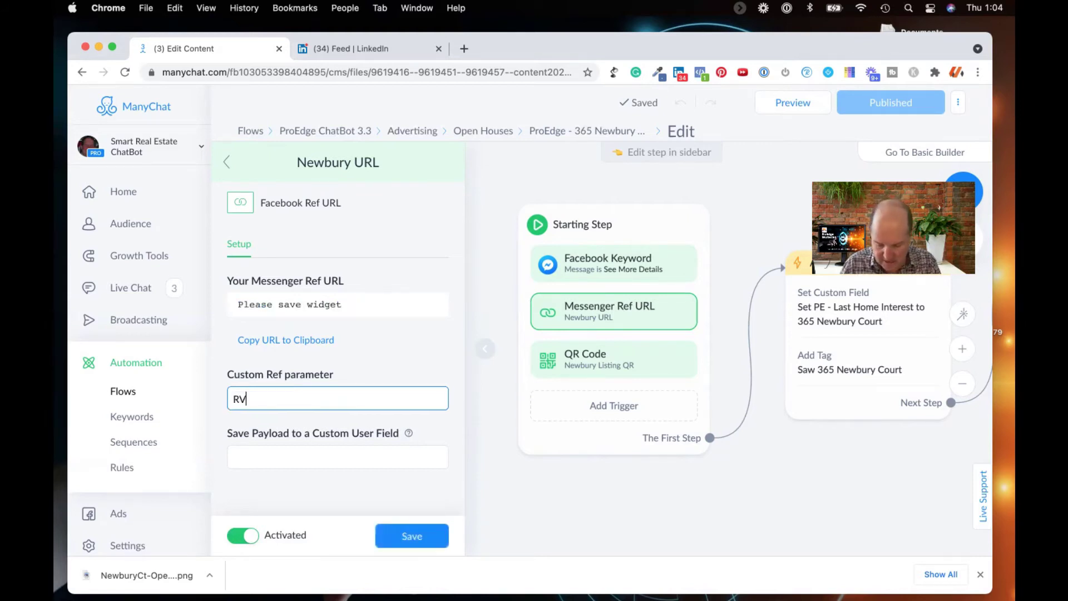
Step: Save the RVSP ref, copy the updated Messenger link, and return to the LinkedIn draft
click(412, 537)
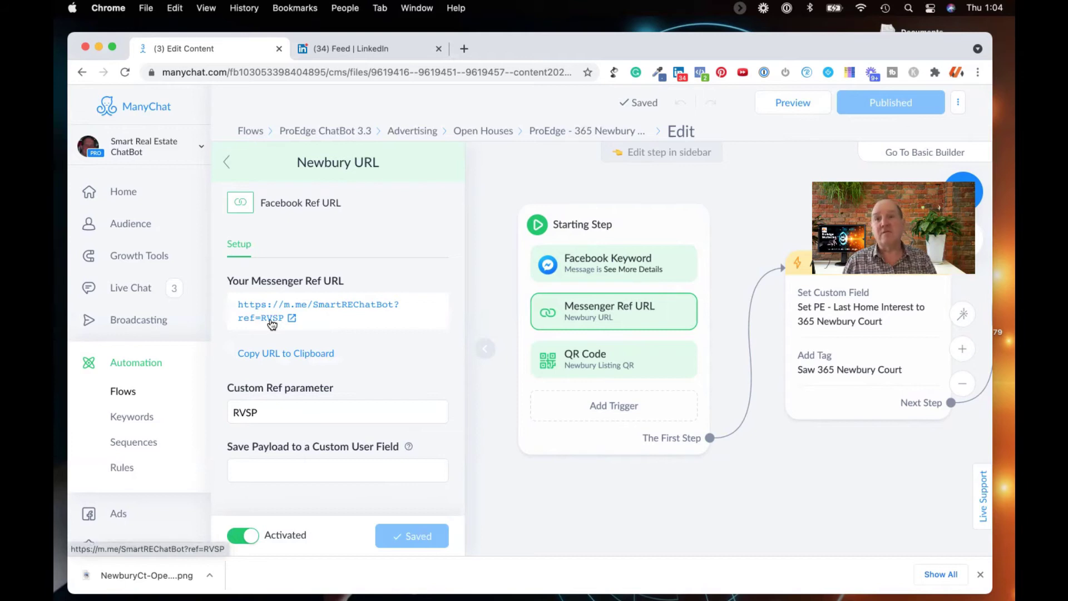
click(274, 354)
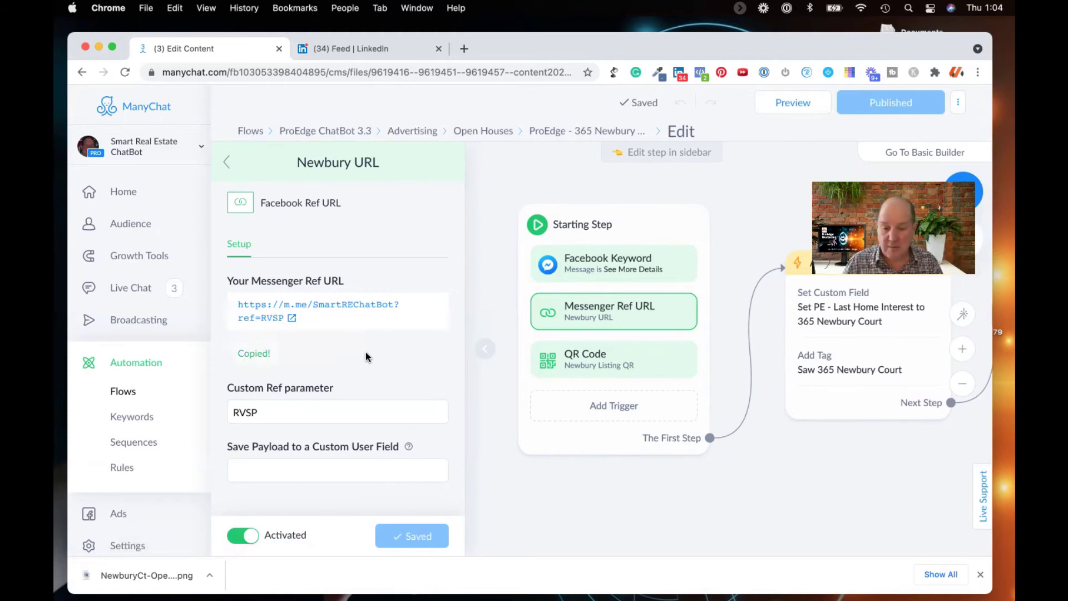
click(359, 50)
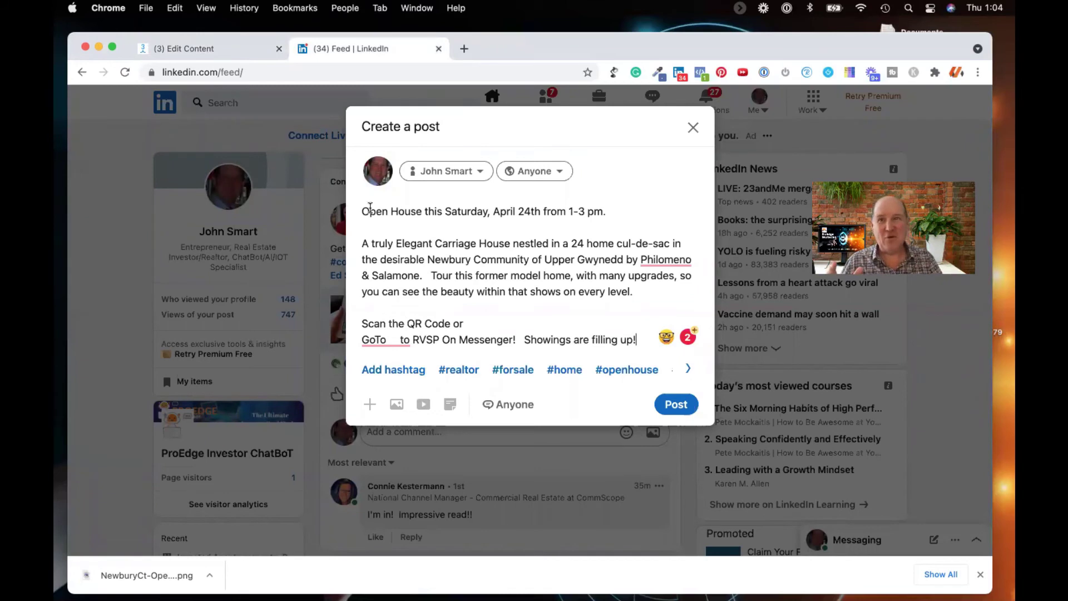
click(363, 213)
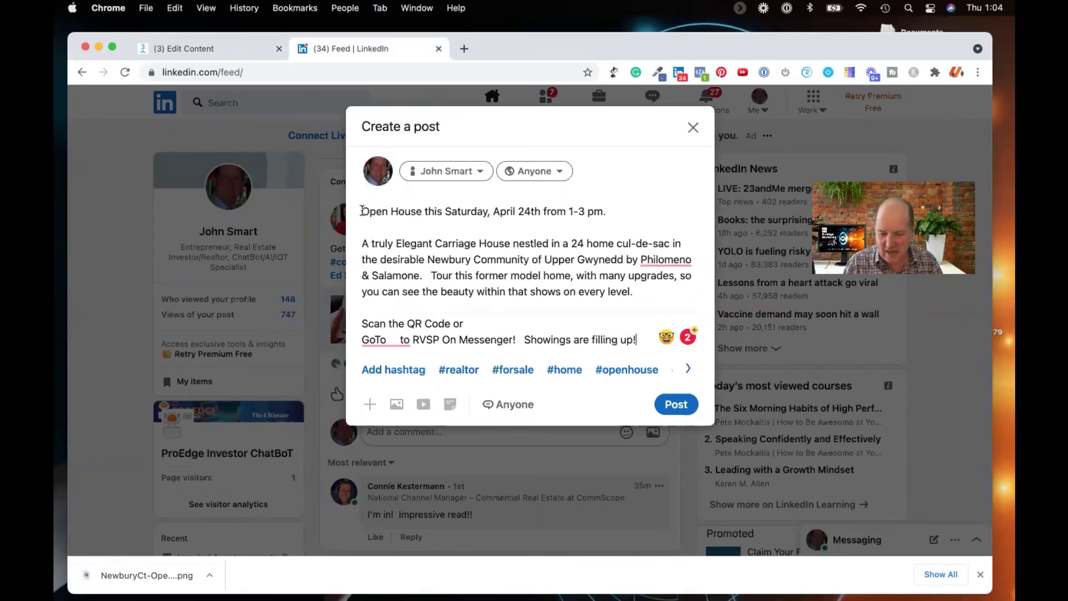
drag(362, 213, 377, 260)
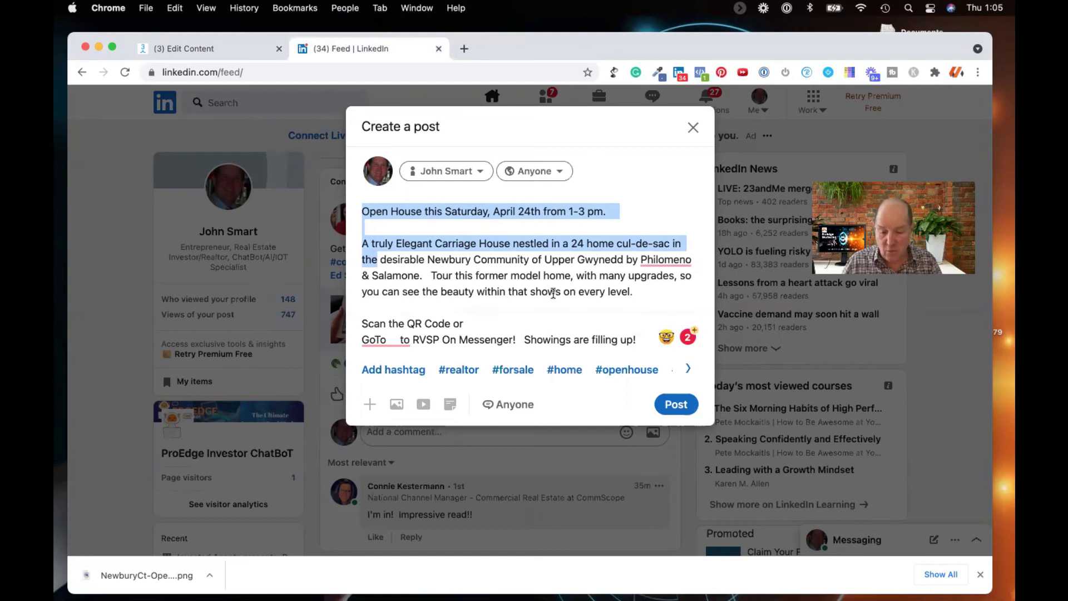
scroll(554, 295, down, 3)
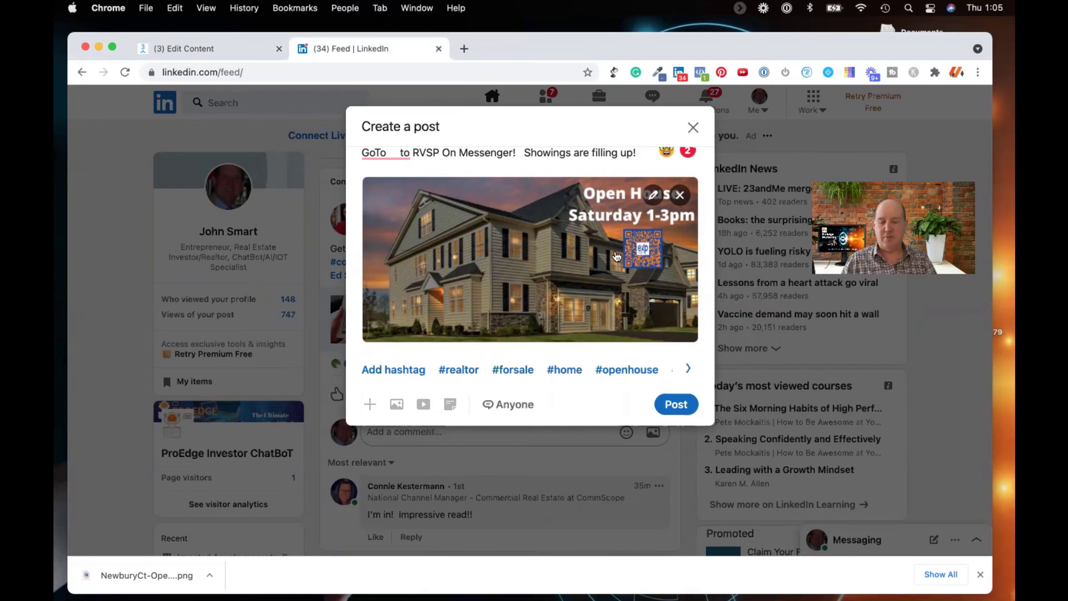
scroll(580, 215, up, 5)
scroll(482, 263, down, 1)
scroll(483, 263, down, 1)
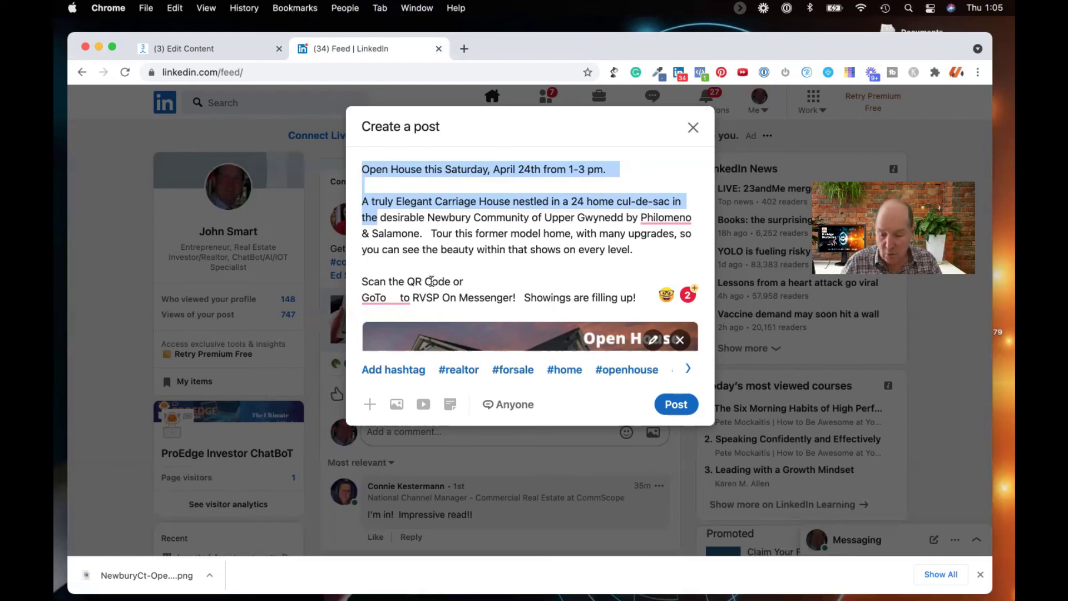
click(392, 296)
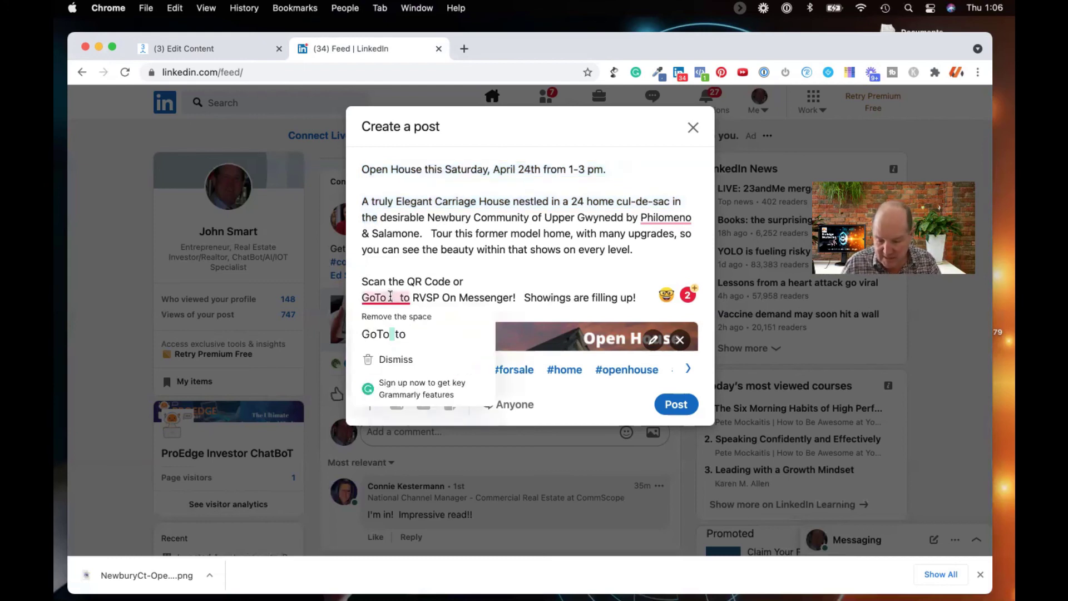
key(super+v)
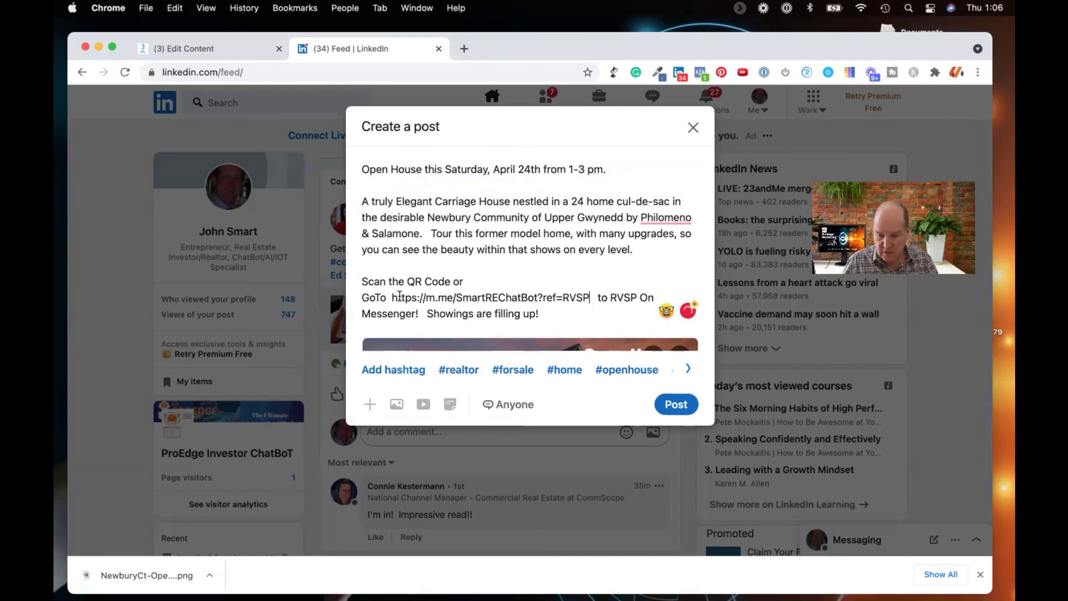
drag(392, 297, 595, 298)
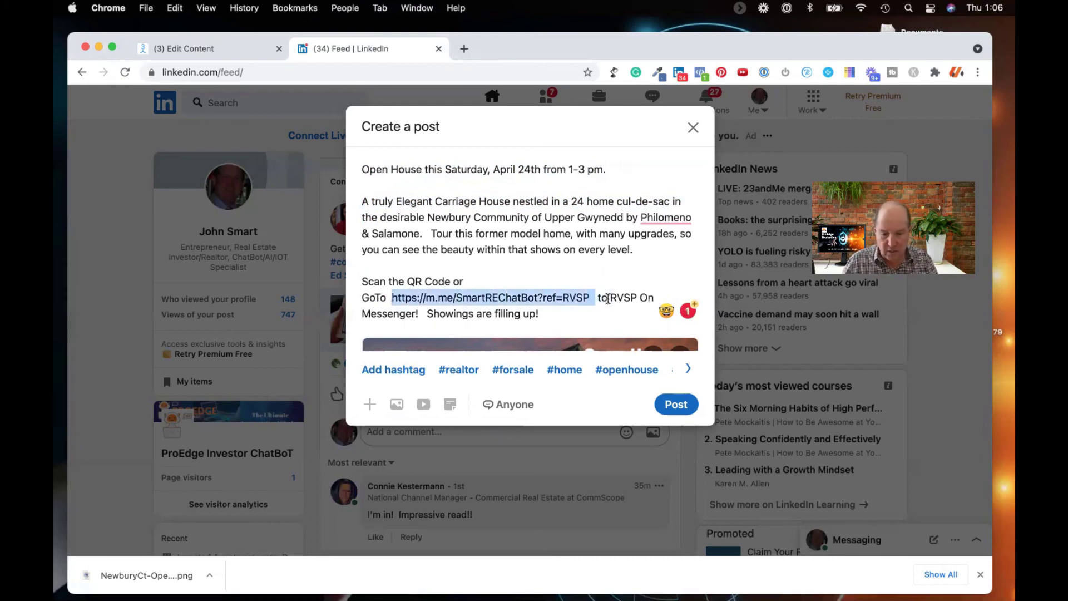